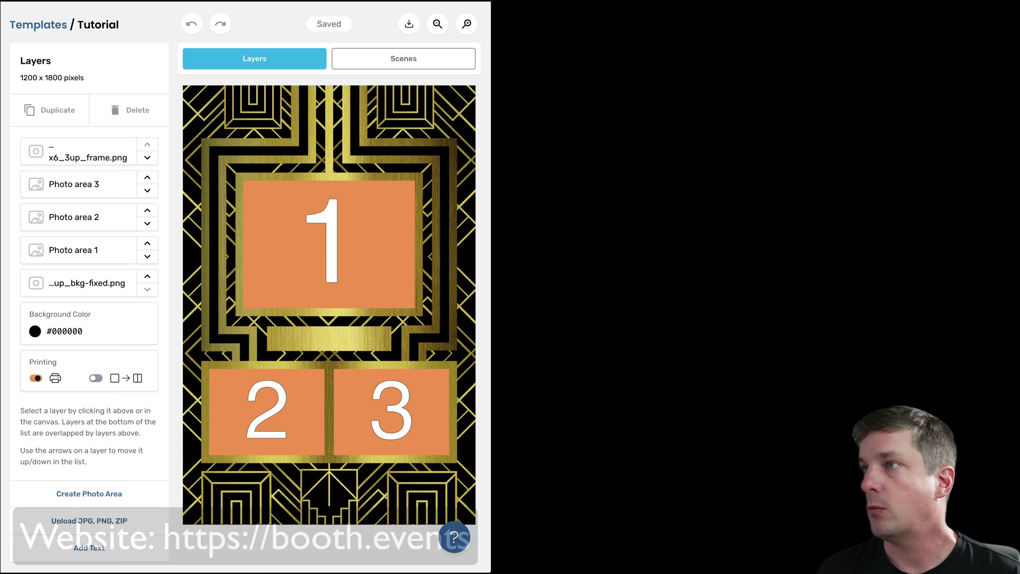
click(33, 26)
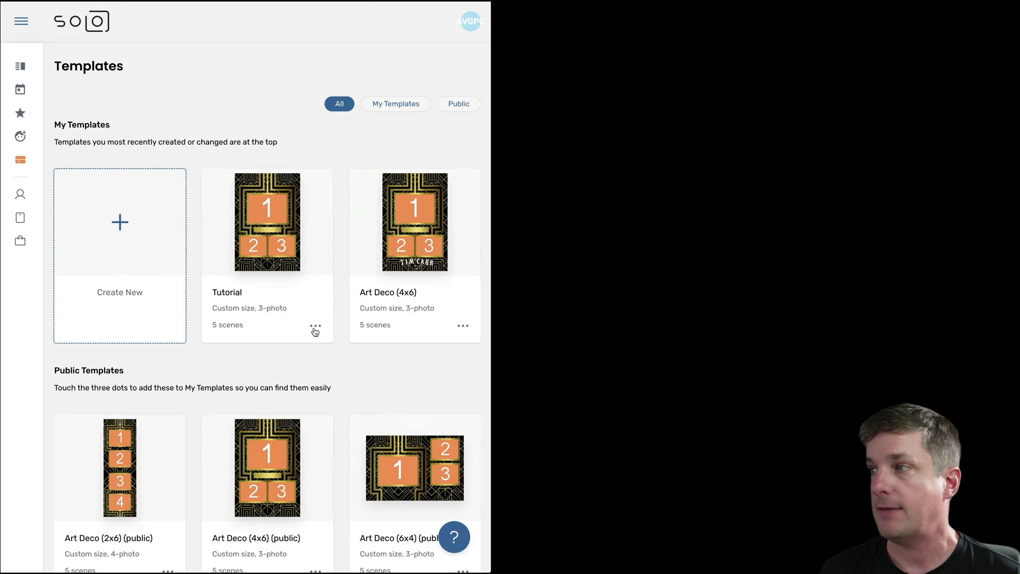
click(316, 326)
click(253, 378)
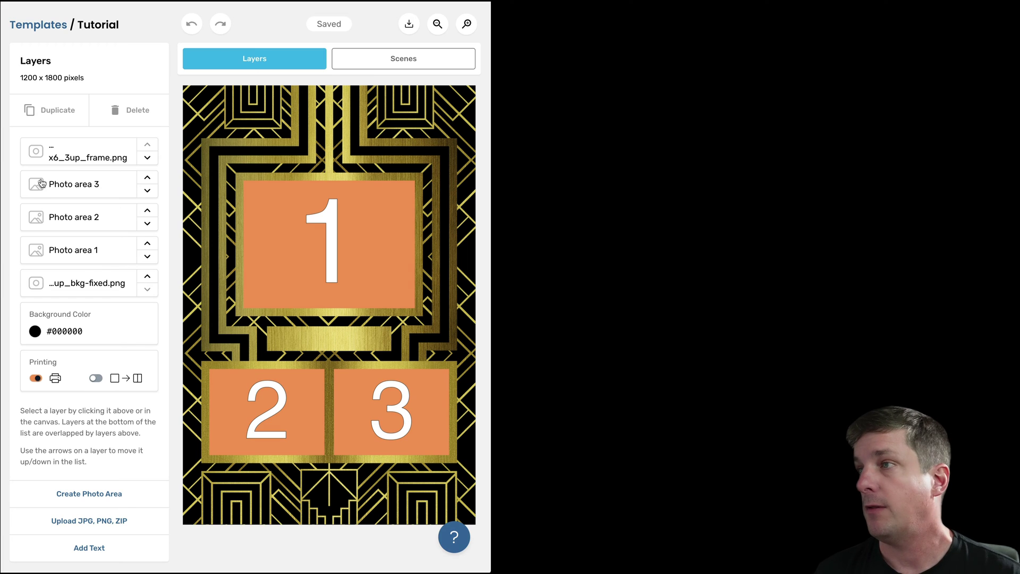
click(72, 156)
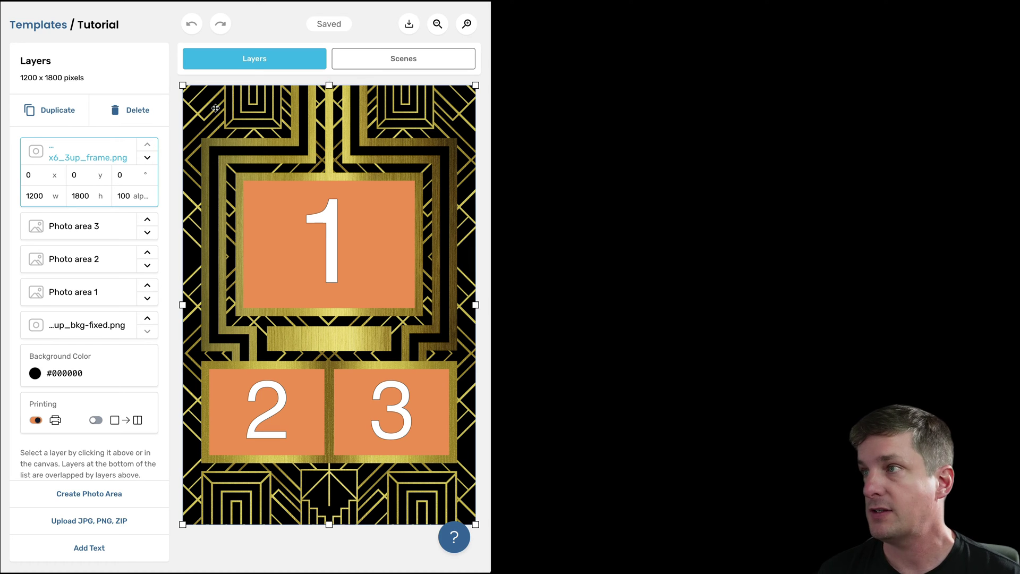
click(128, 116)
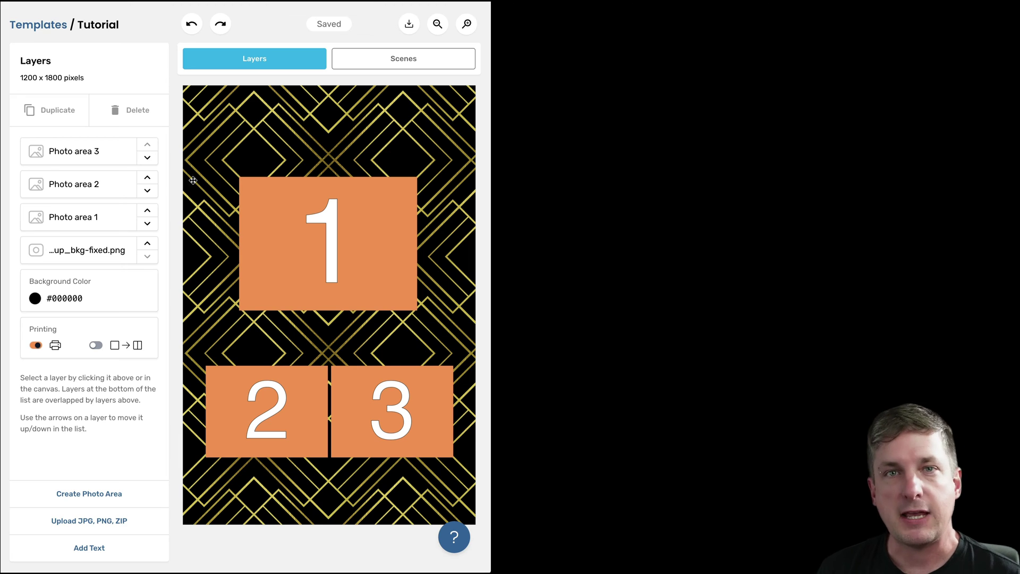
click(193, 25)
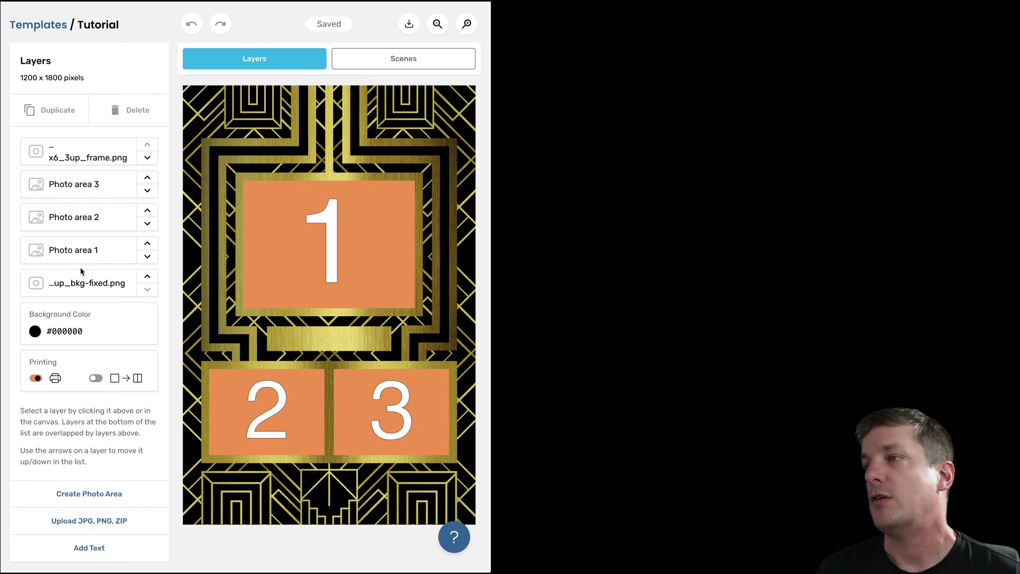
click(91, 167)
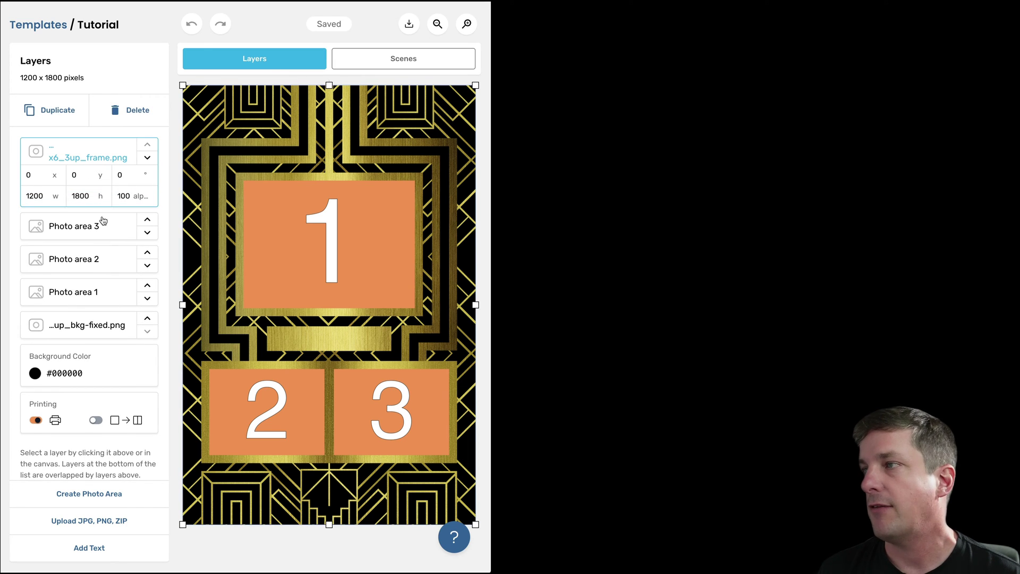
click(102, 221)
click(90, 269)
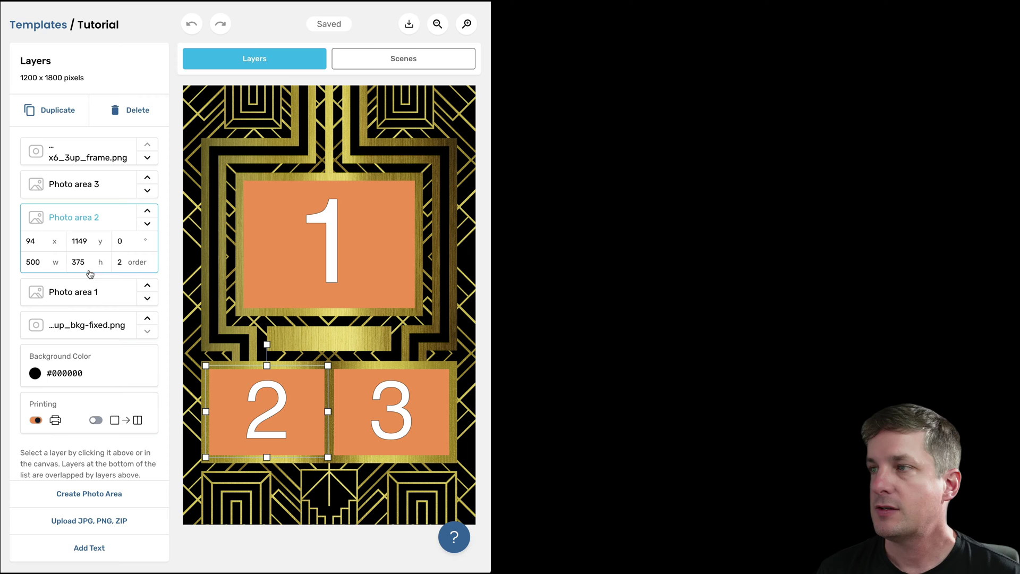
click(103, 296)
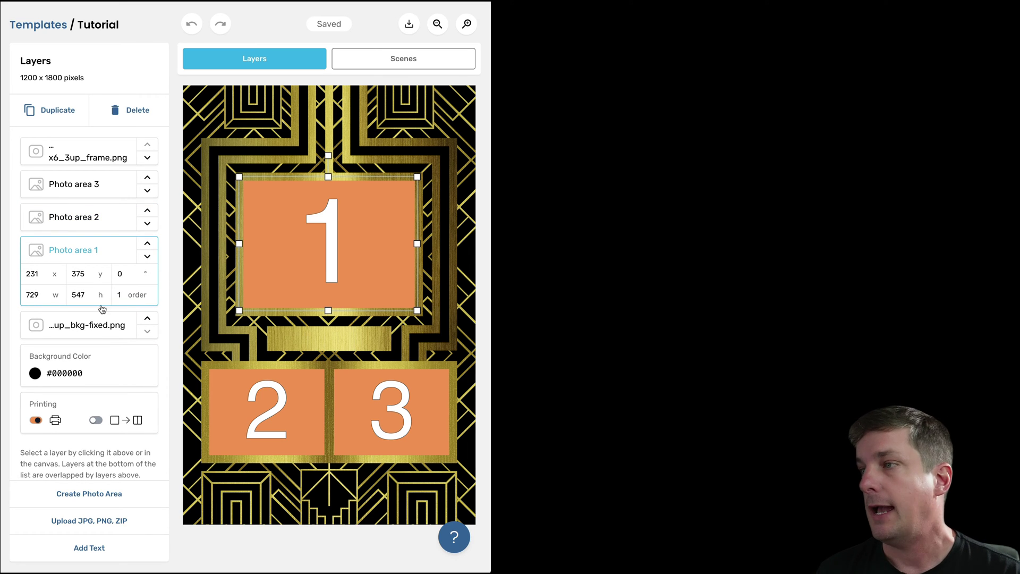
click(103, 322)
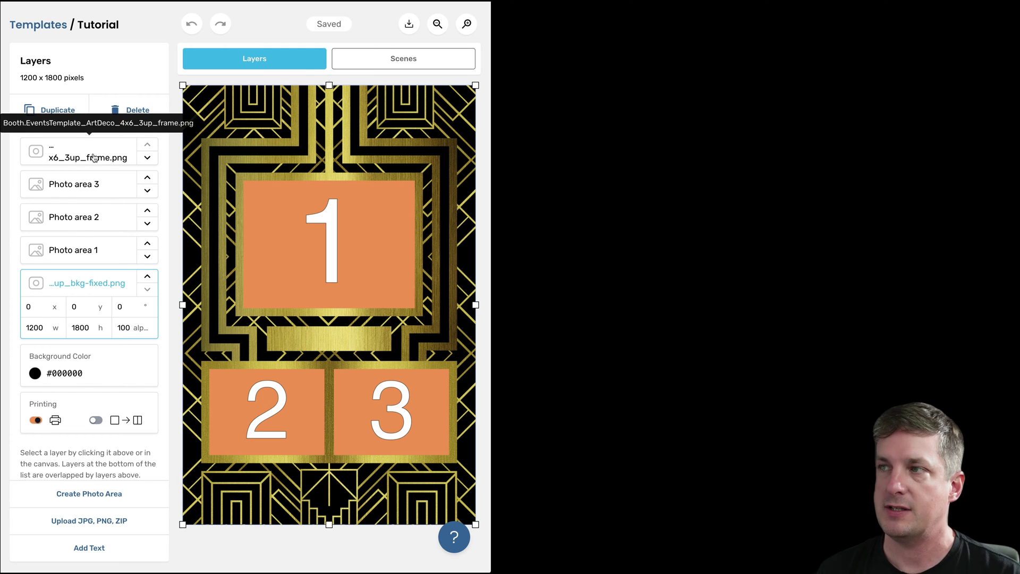
click(93, 158)
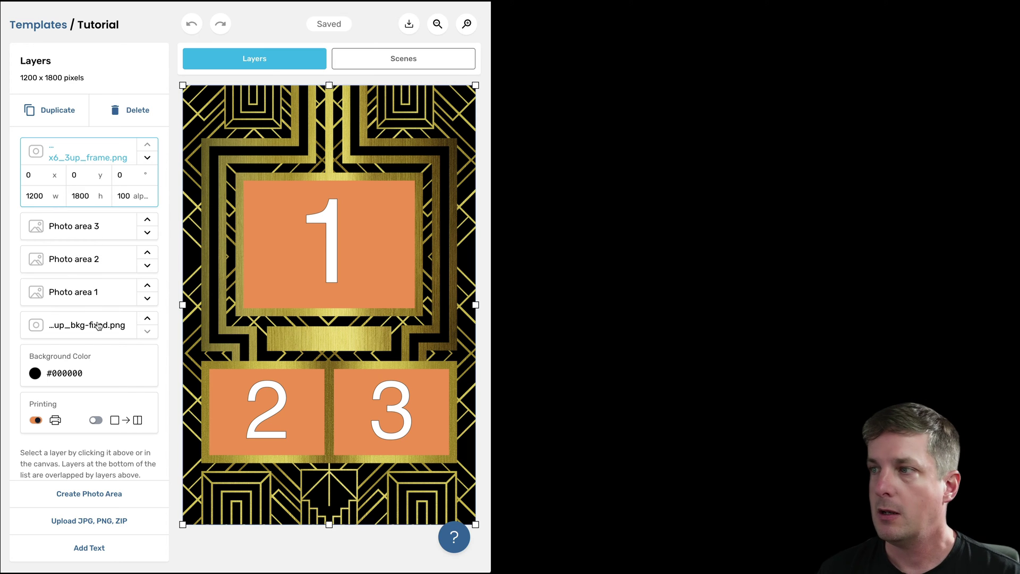
click(98, 323)
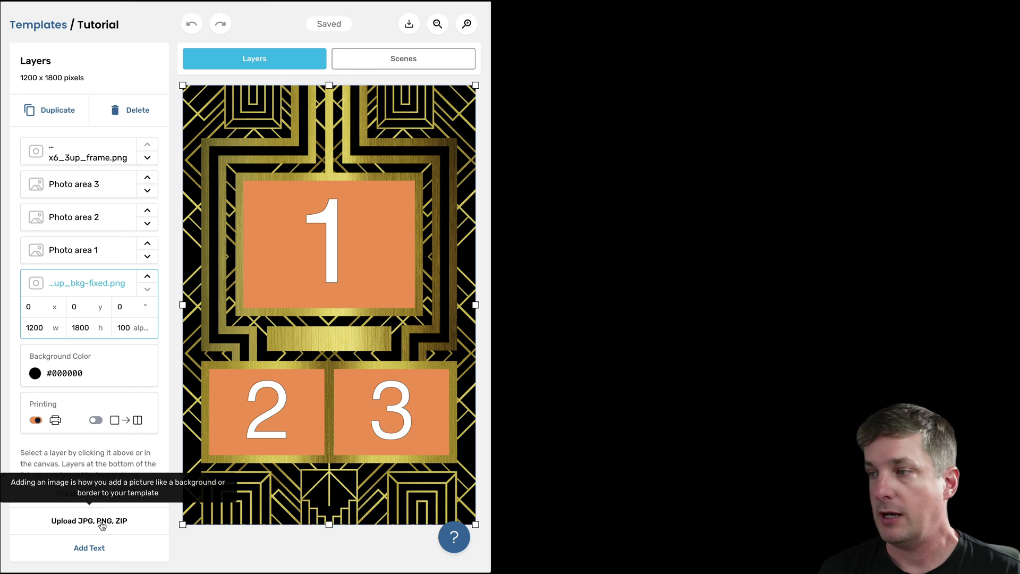
Step: Upload the white TIM CARR PHOTO logo PNG, move it below photos 2 and 3, and shrink it to about two-thirds width
click(102, 523)
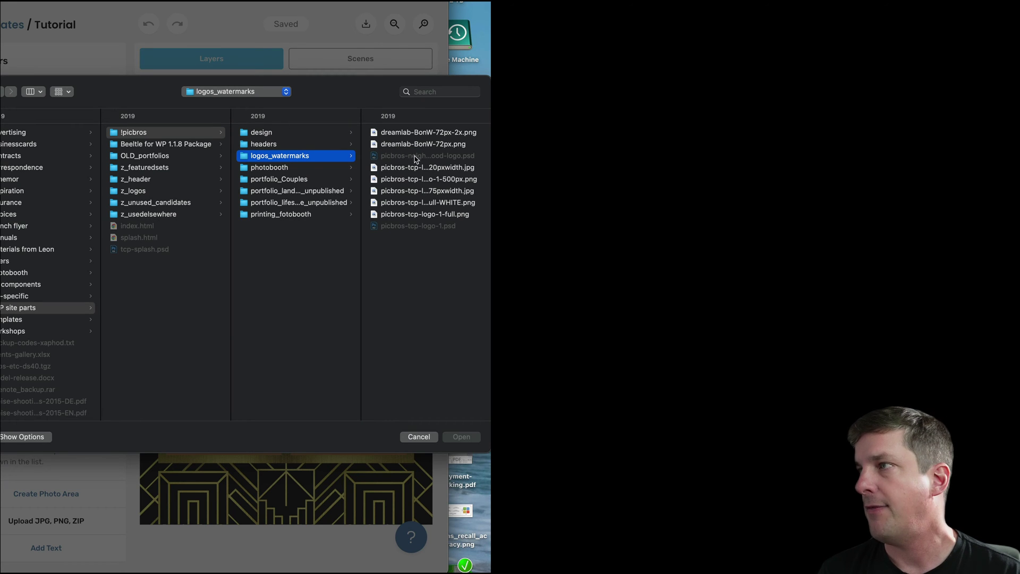
click(440, 204)
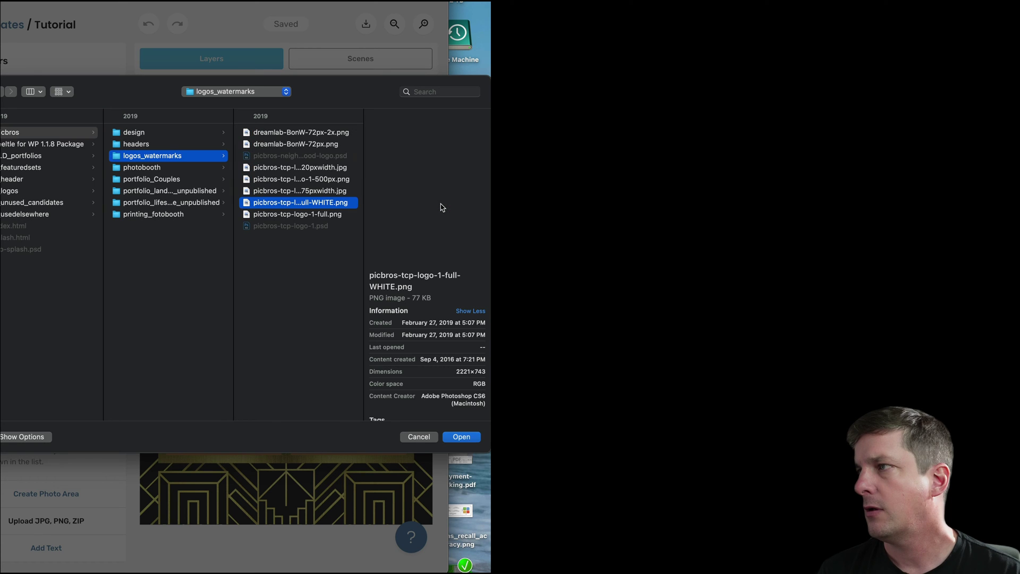
click(461, 437)
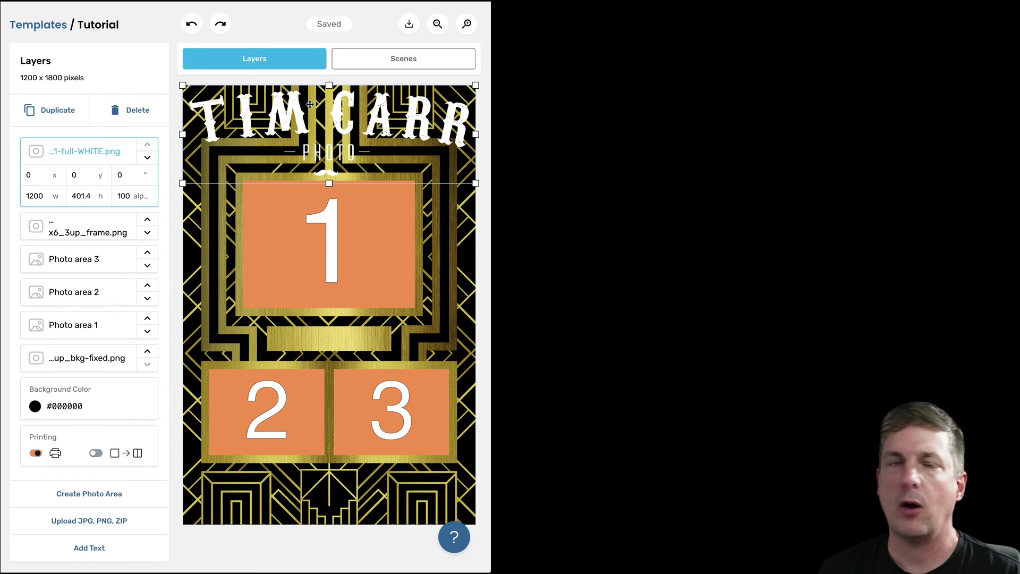
drag(309, 104, 313, 453)
drag(186, 429, 328, 481)
click(268, 558)
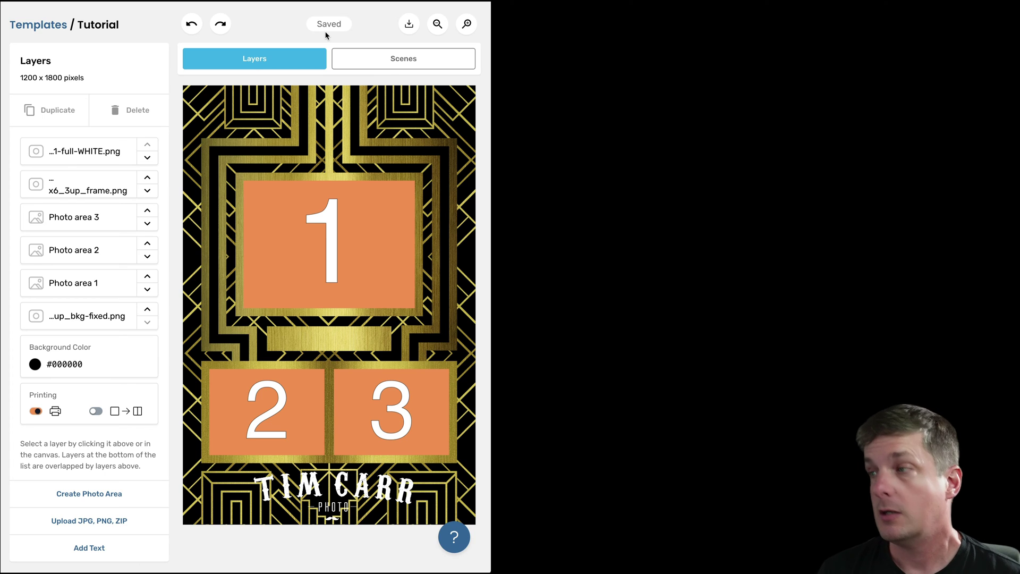
Step: Show the Tutorial template's five scene backdrops, cancelling the Upload JPG as Scene dialog
click(386, 69)
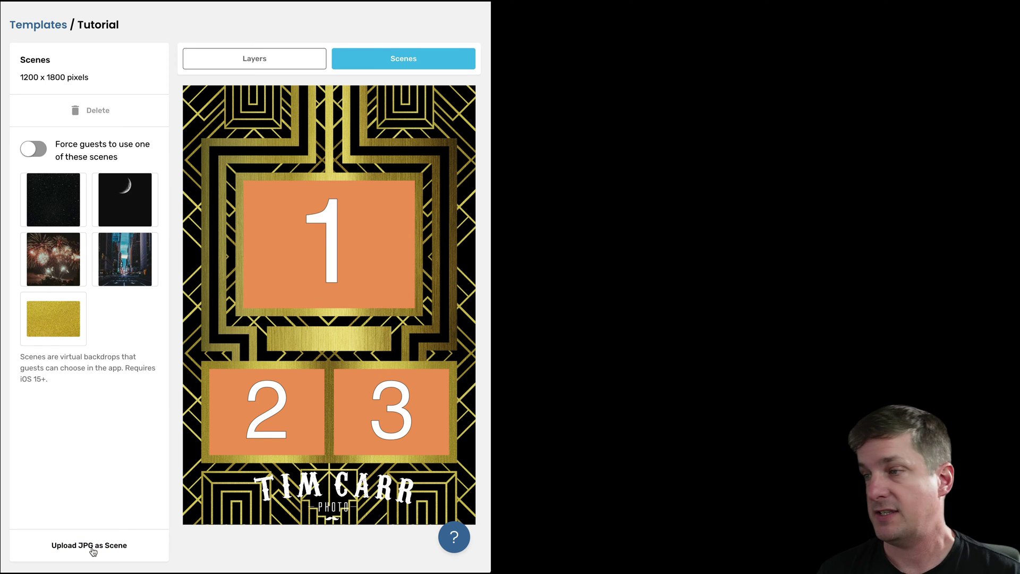
click(93, 552)
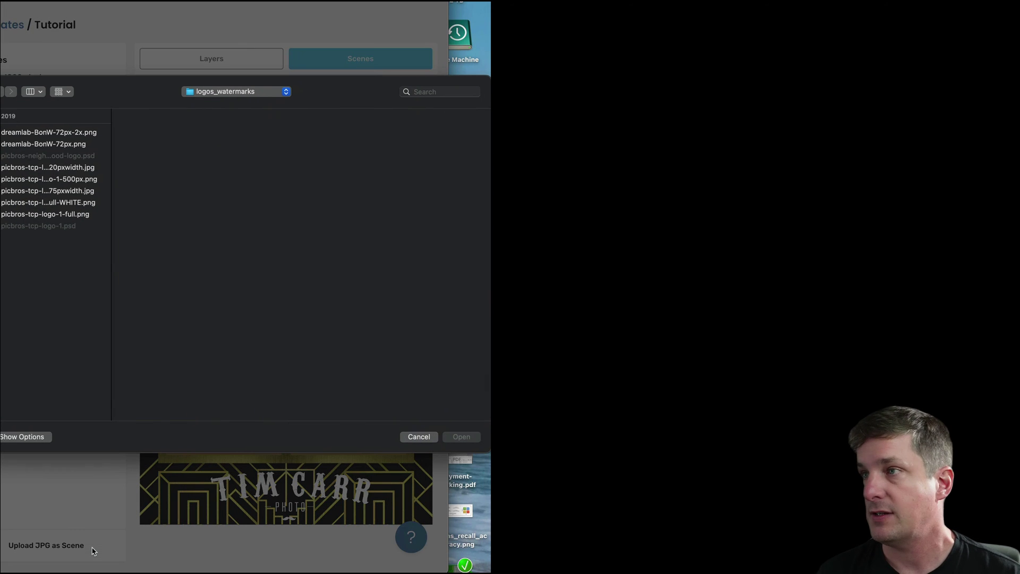
click(428, 439)
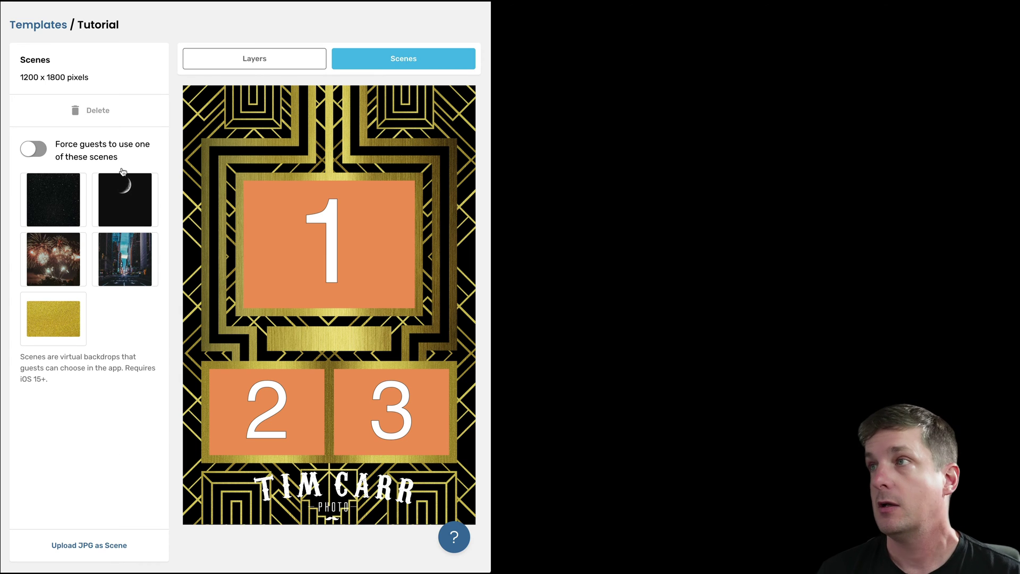
Step: In the Learning SceneSelect event, replace Art Deco (4x6) with the Tutorial template and save
click(53, 25)
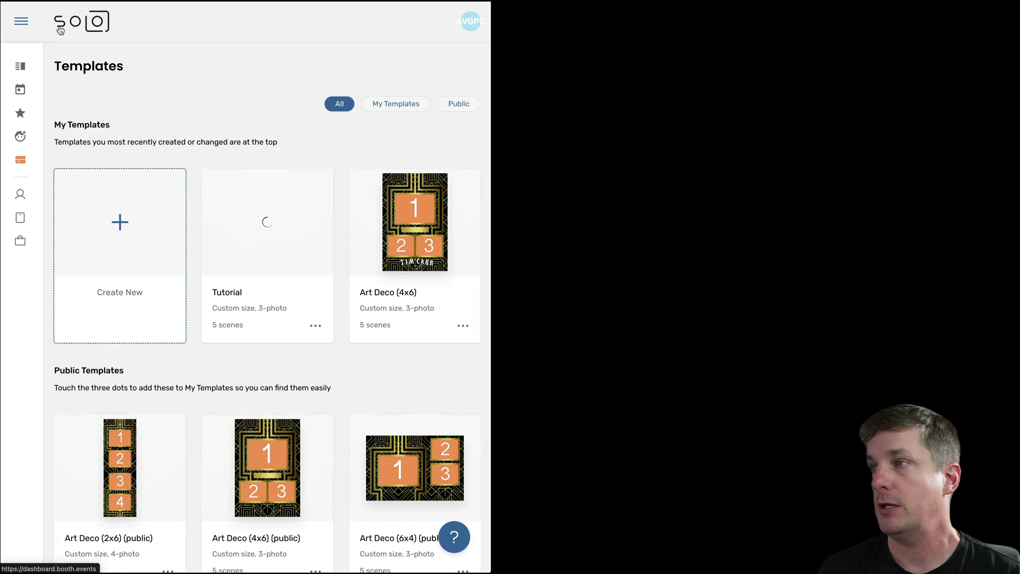
click(25, 90)
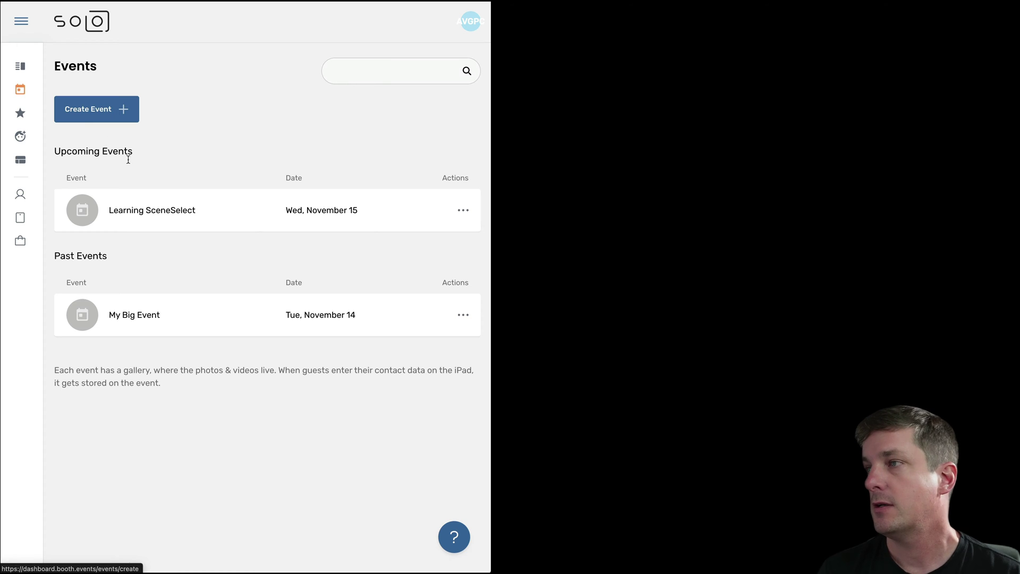
click(166, 213)
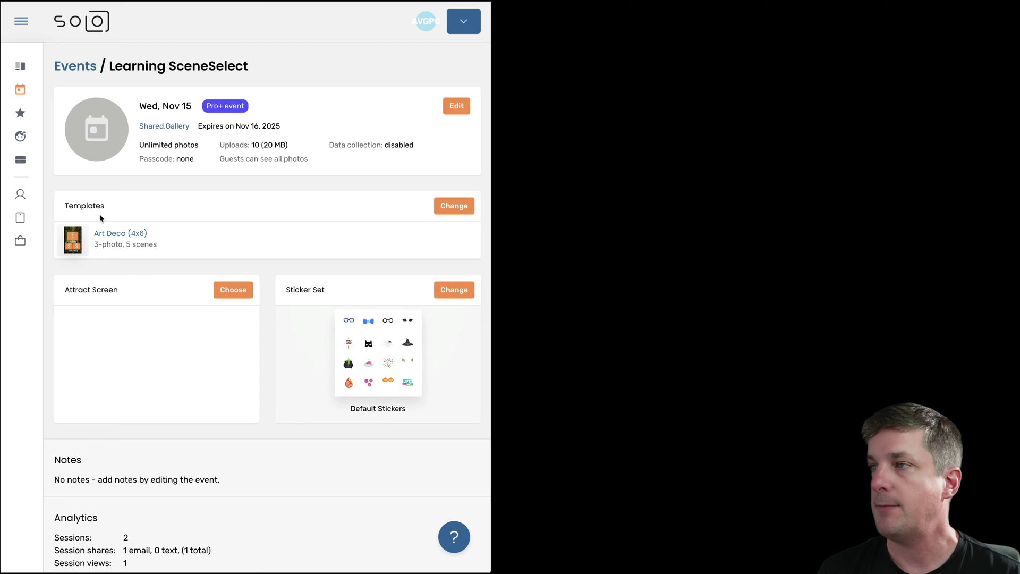
click(461, 209)
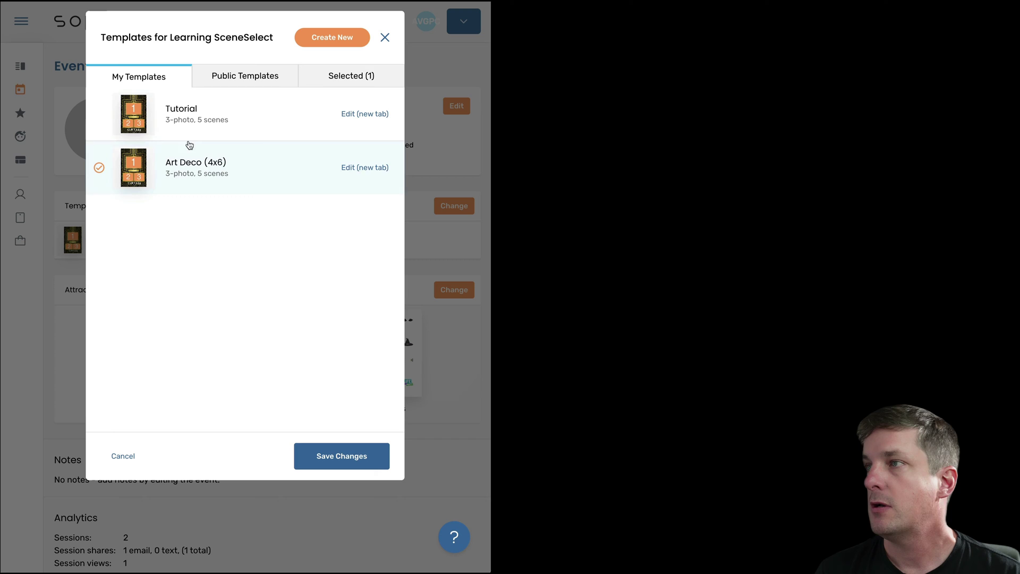
click(175, 129)
click(187, 175)
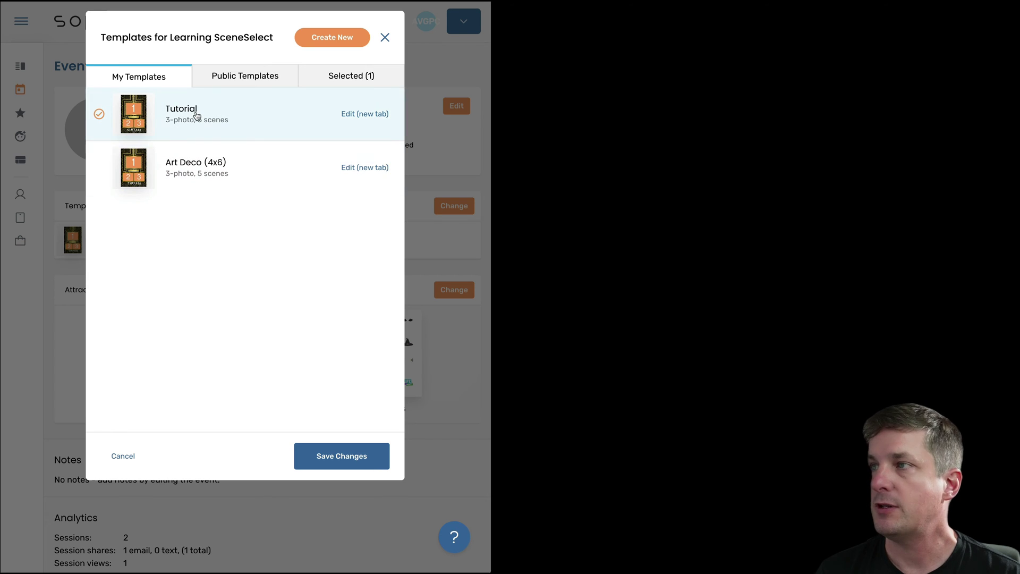
click(349, 461)
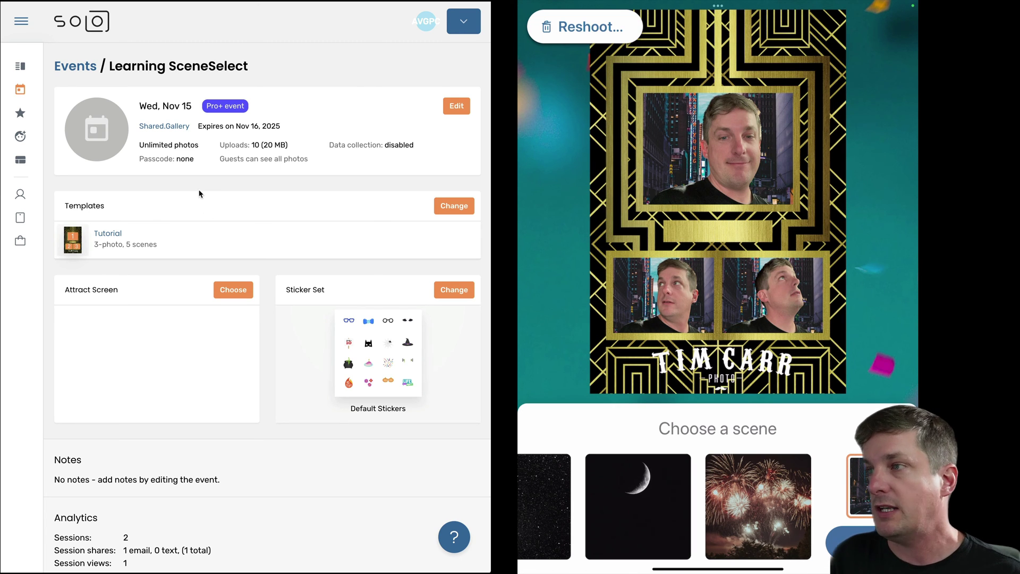
Step: Edit the Tutorial template's scenes and turn on the Force guests toggle
click(115, 241)
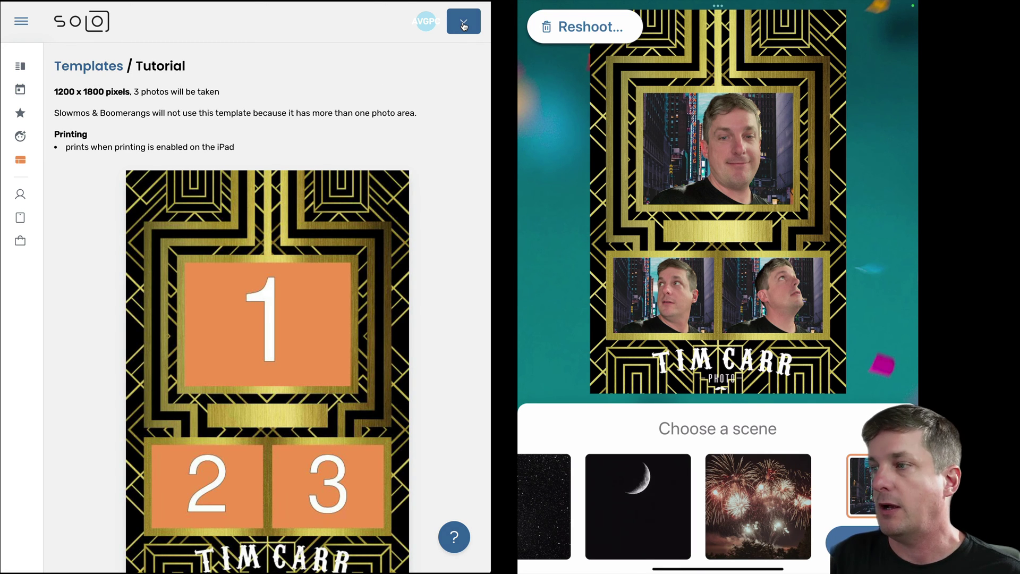
click(463, 26)
click(426, 81)
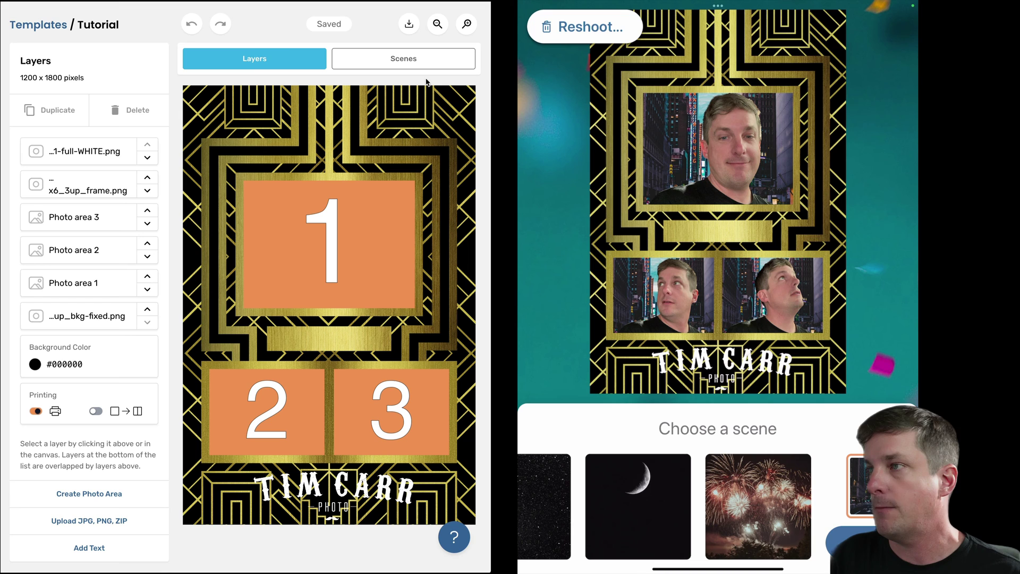
click(381, 59)
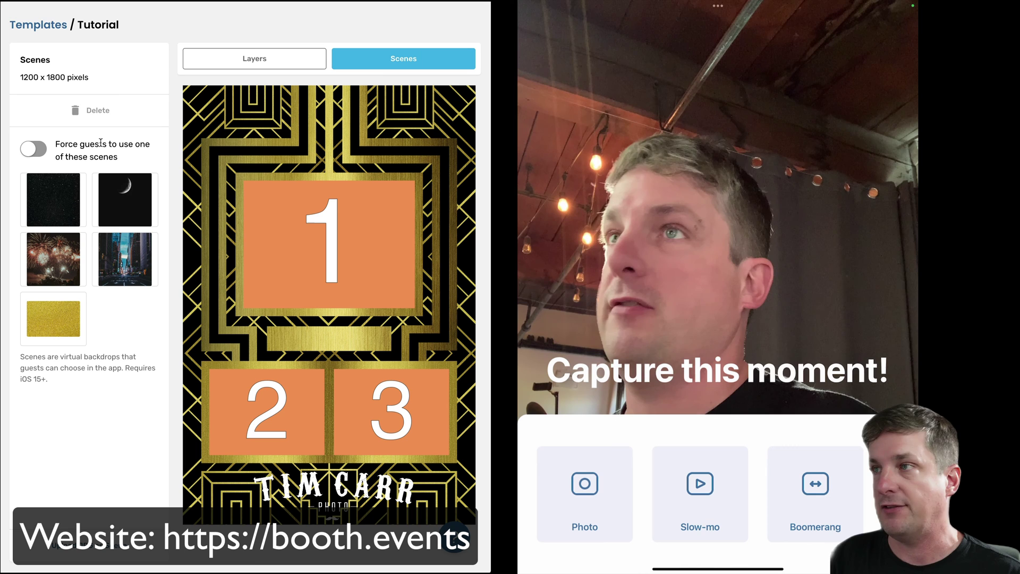
click(35, 149)
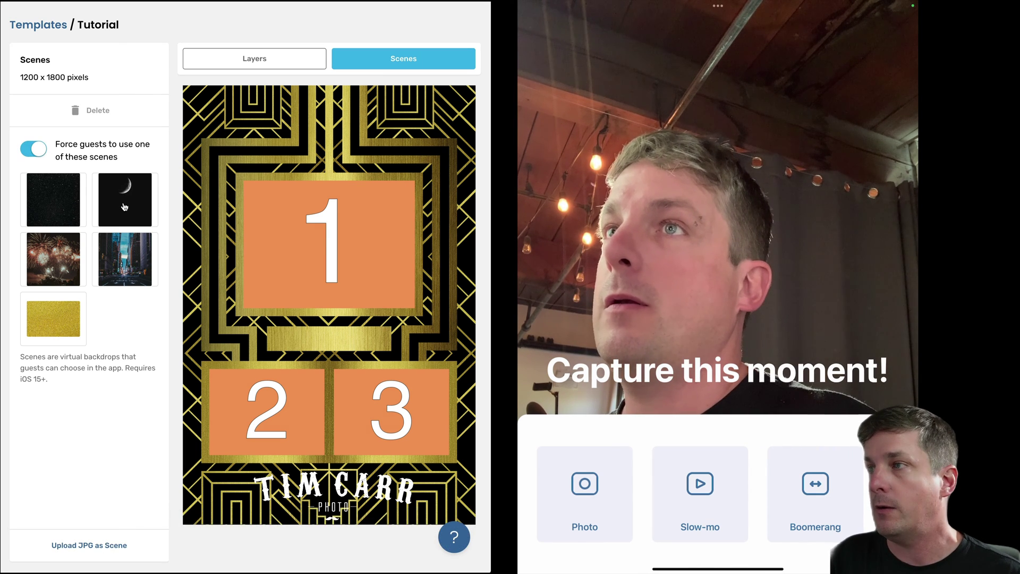
Step: Delete the moon, fireworks, city street and gold scenes, leaving only the starry one
click(123, 194)
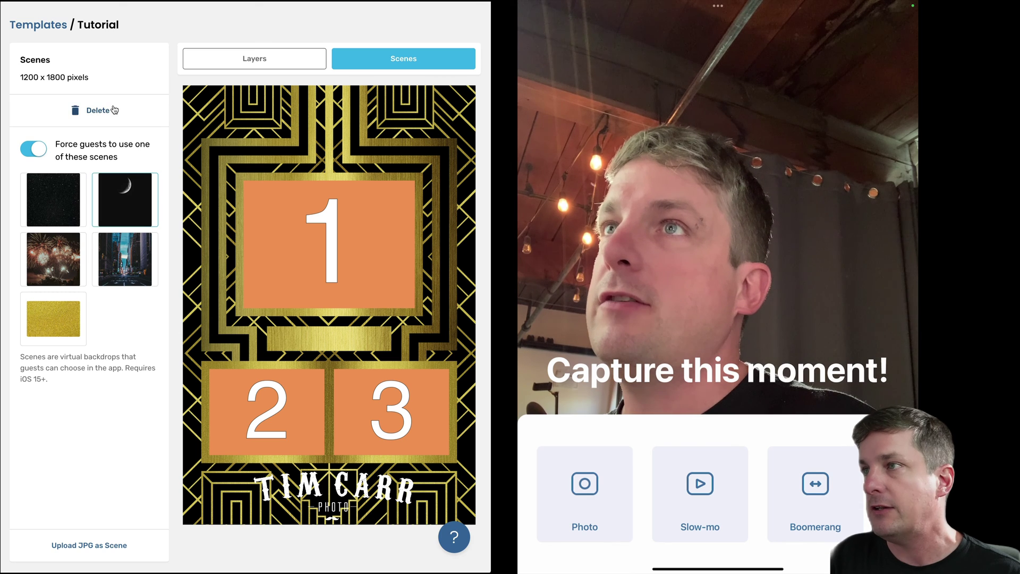
click(97, 110)
click(114, 174)
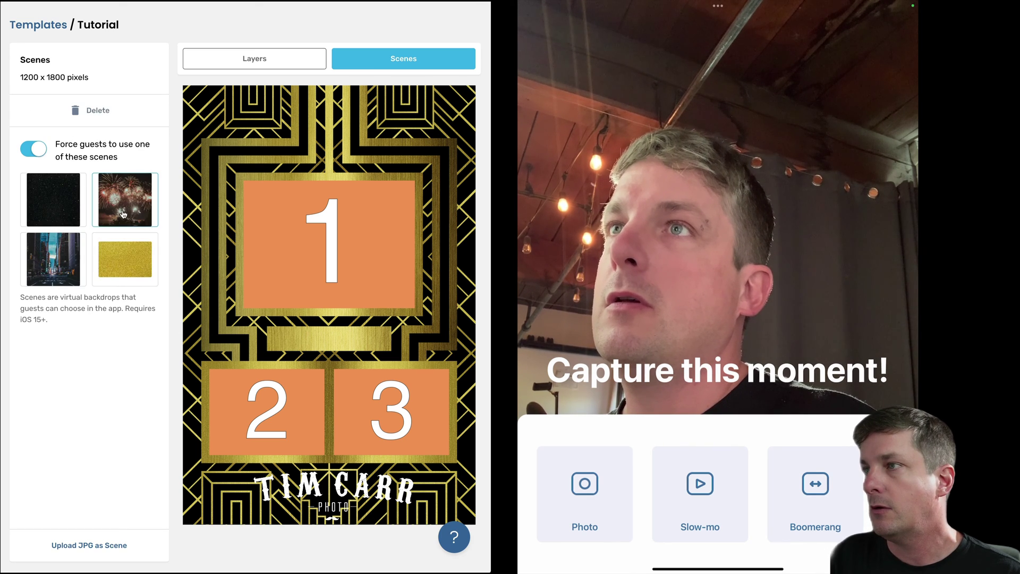
click(111, 116)
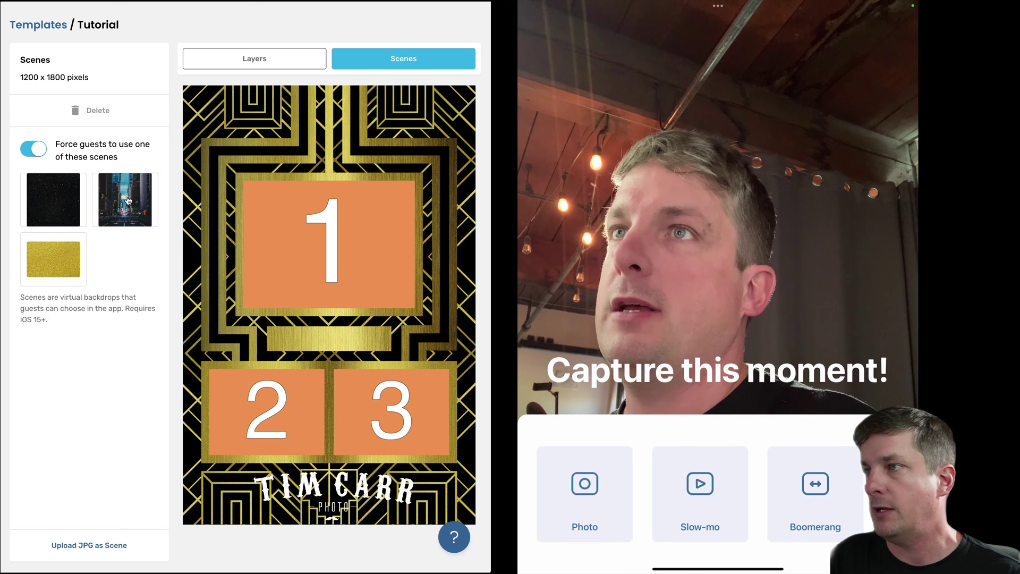
click(107, 112)
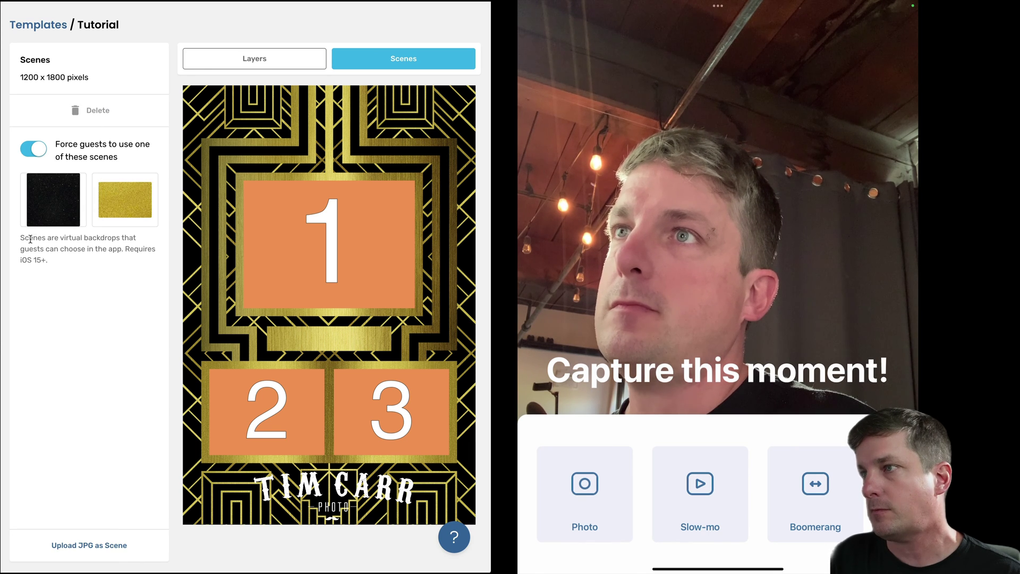
click(111, 204)
click(98, 110)
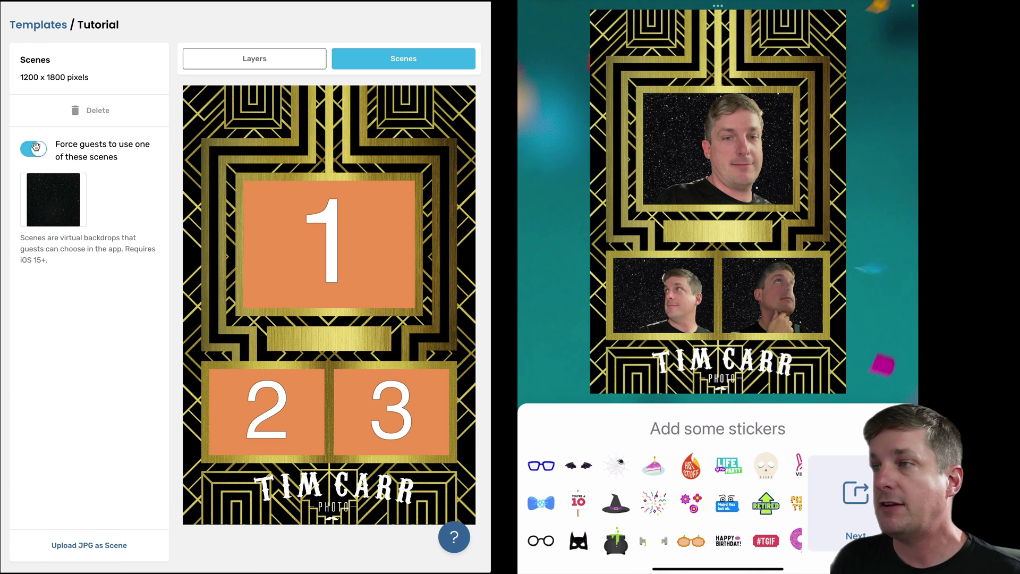
Step: Switch off the Force guests toggle for the Tutorial template's scenes
click(33, 148)
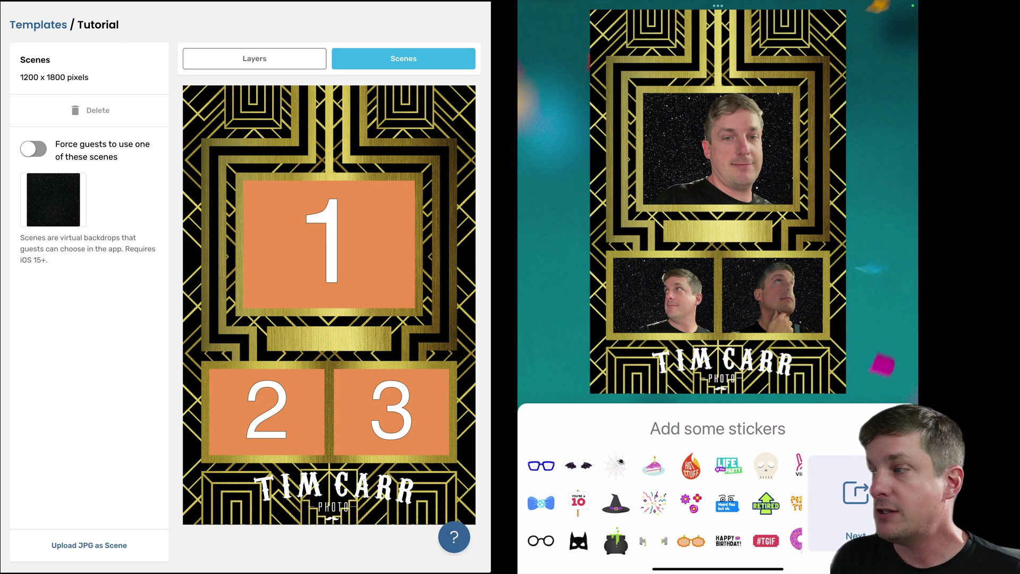
Step: Return to the Templates list, briefly viewing the help article and the help panel's Ask tab
click(454, 539)
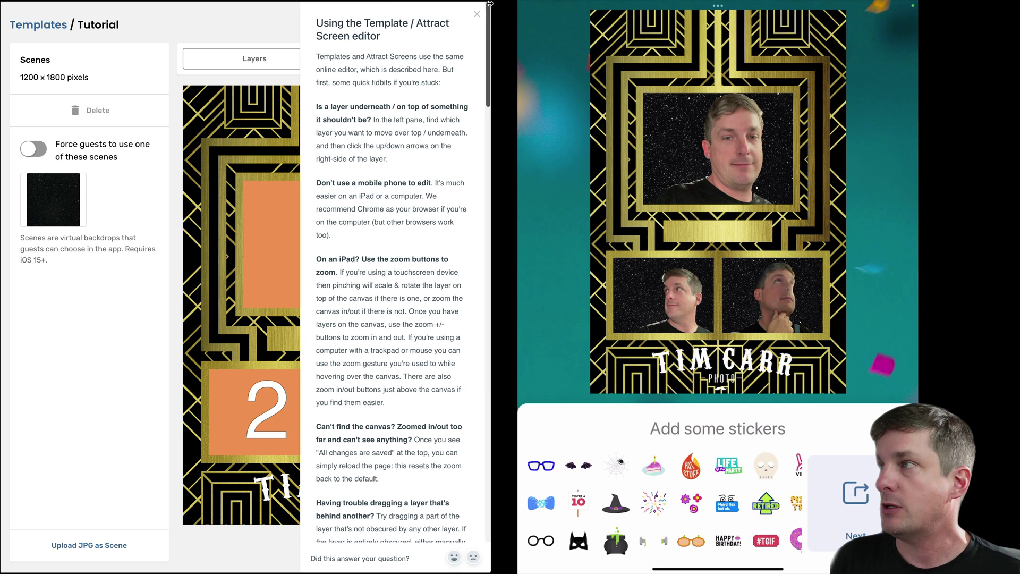
click(479, 22)
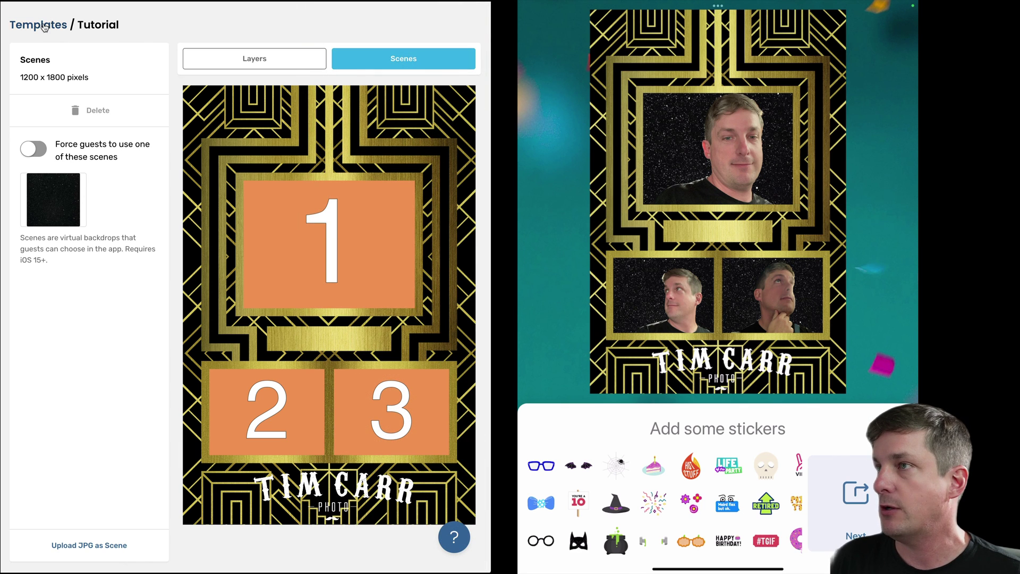
click(43, 25)
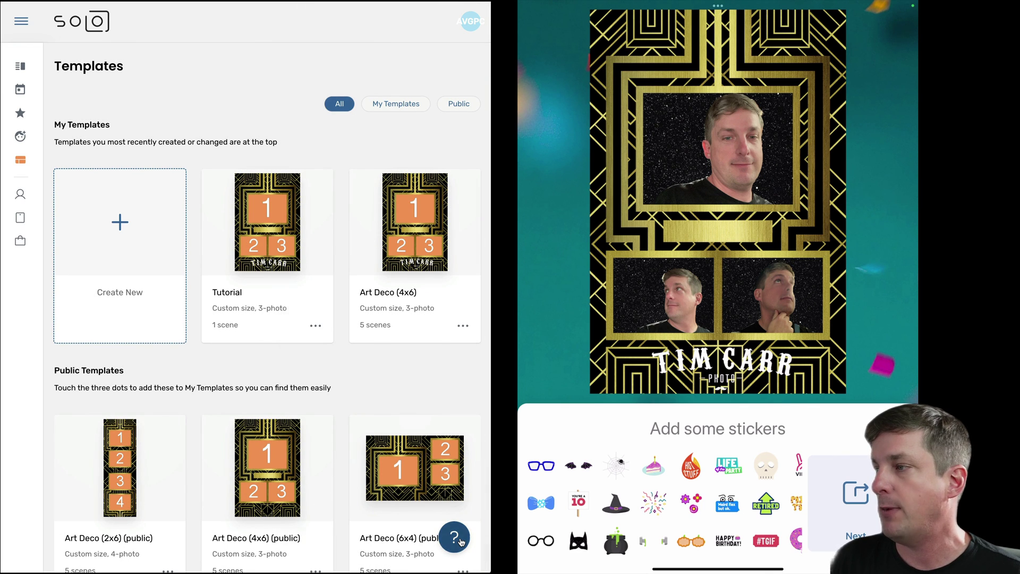
click(459, 541)
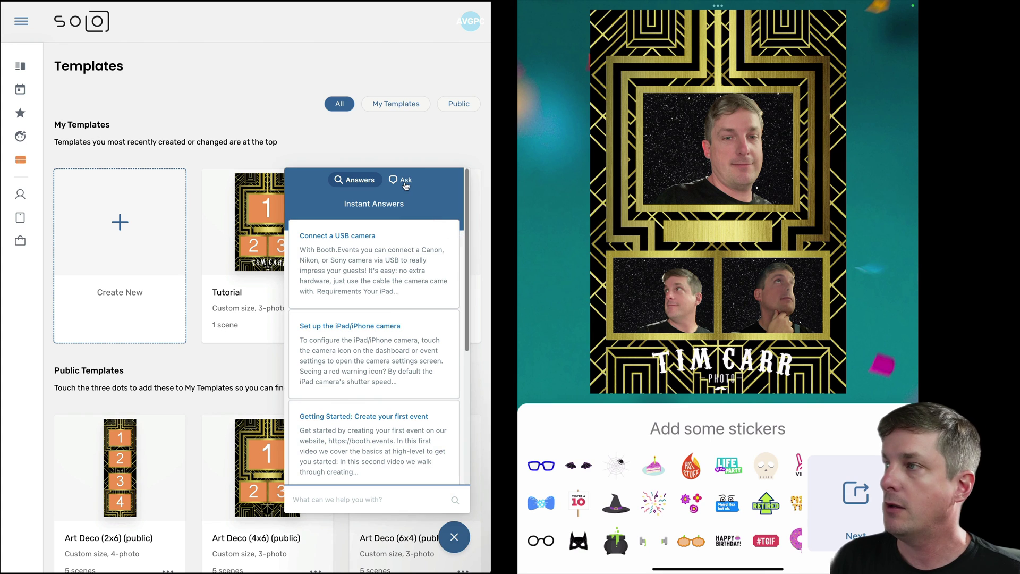
click(405, 181)
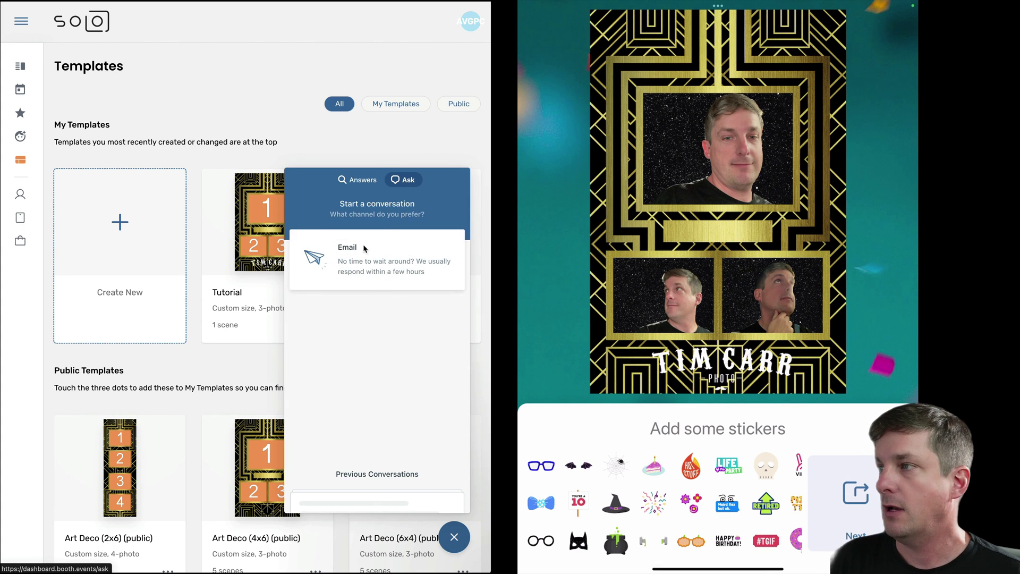
click(454, 537)
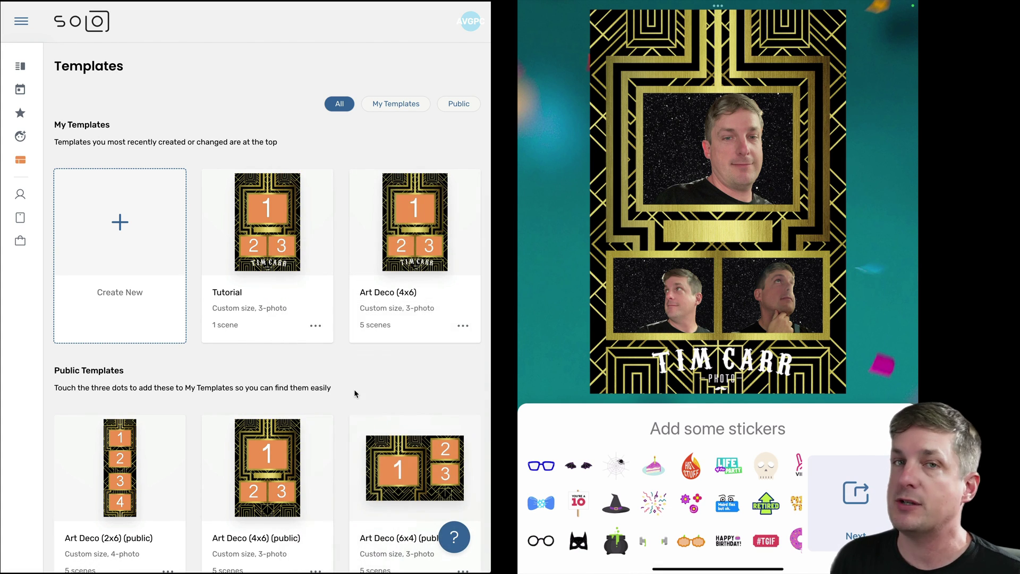